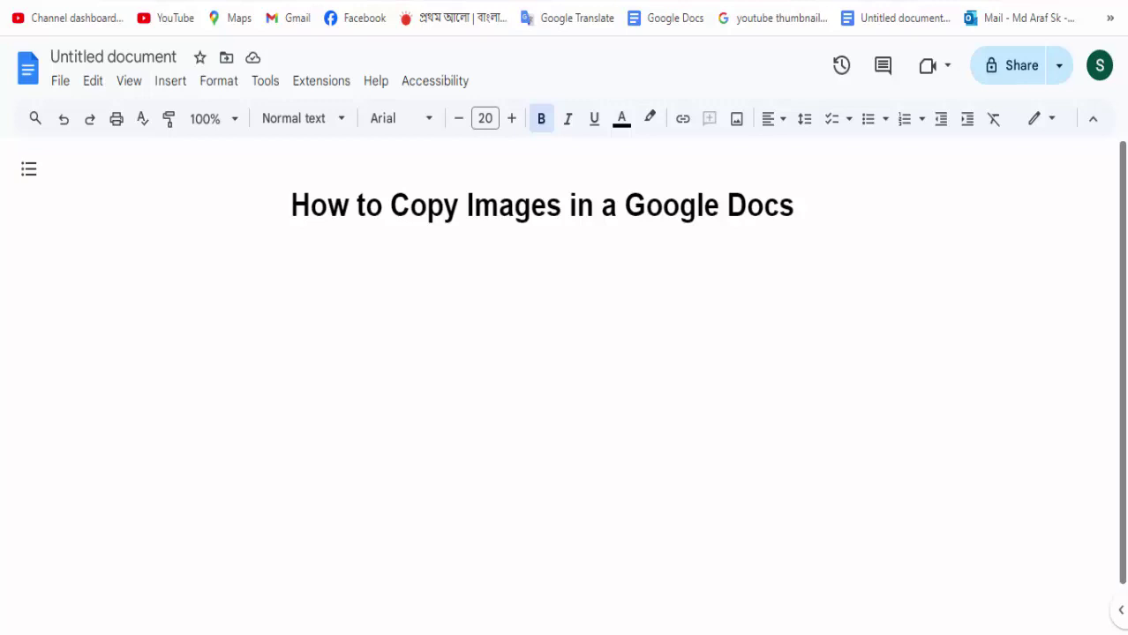
Put the cursor under the heading and upload tree-99852_640 from the Downloads folder
left_click(391, 324)
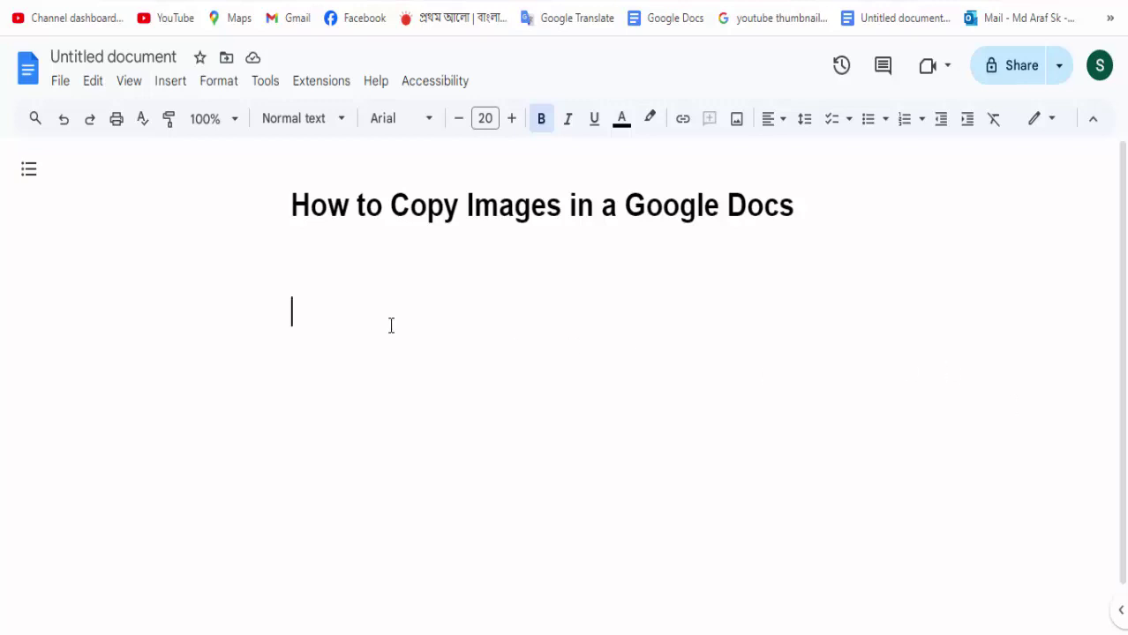
left_click(288, 270)
left_click(736, 118)
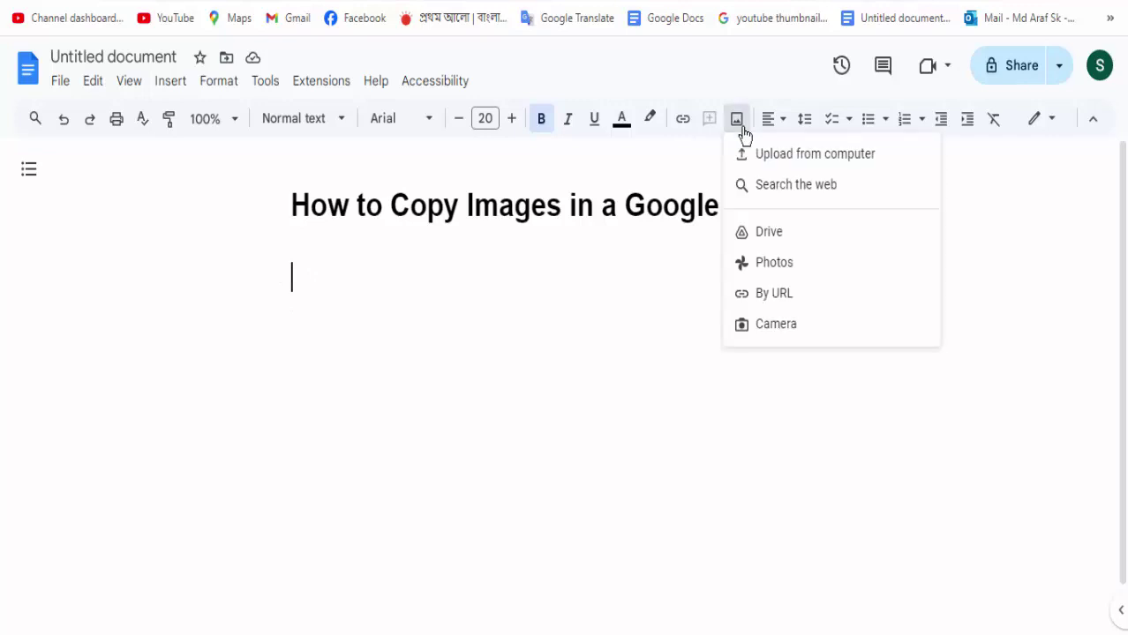
left_click(775, 159)
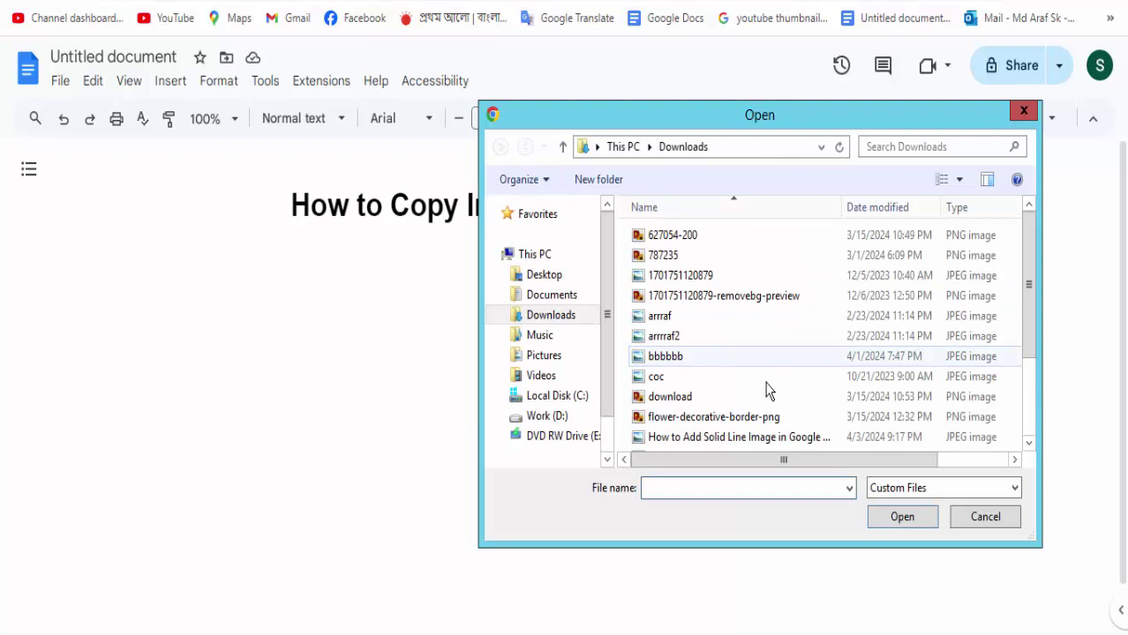
left_click(768, 376)
scroll(760, 377, "down", 2)
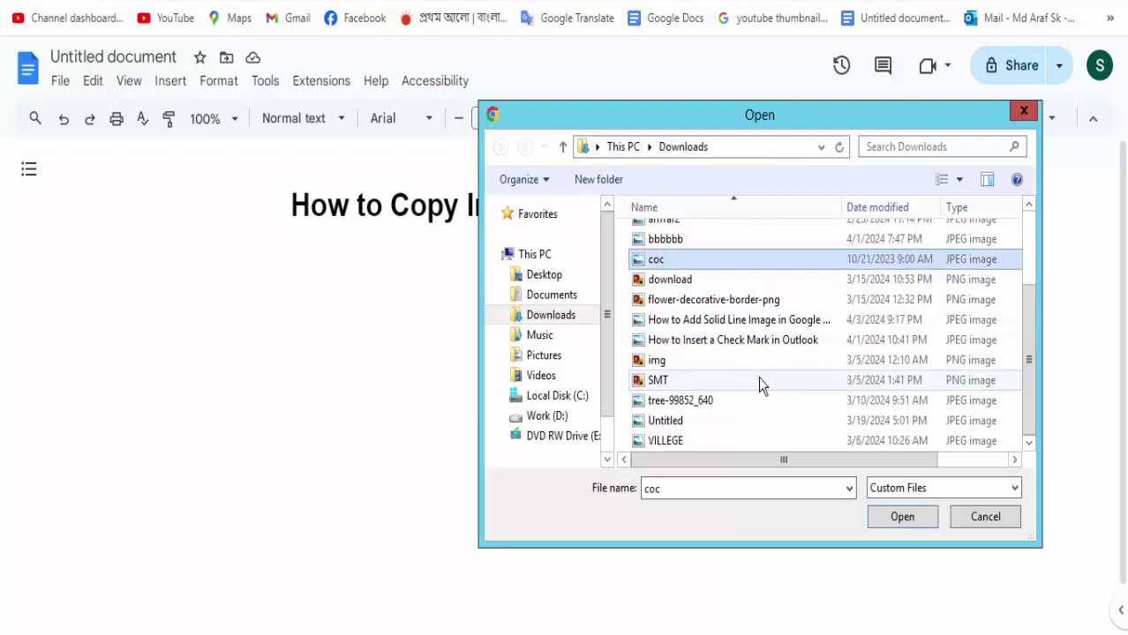
left_click(723, 422)
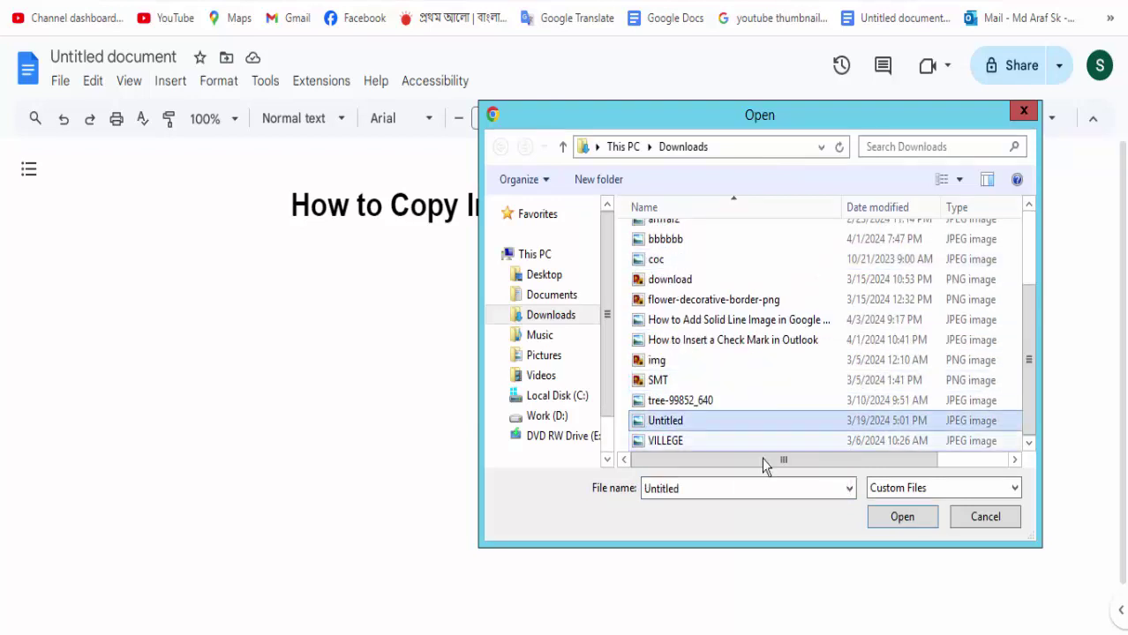
left_click(759, 401)
Insert the chosen tree photo and drag its corner to shrink it to about half size
left_click(900, 518)
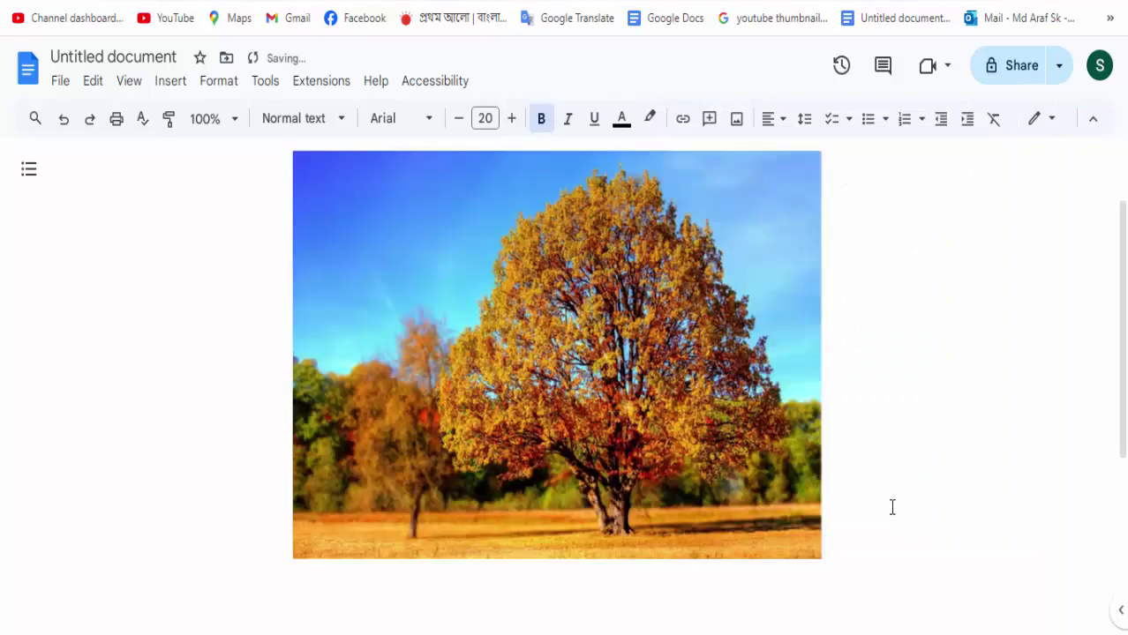
left_click(684, 398)
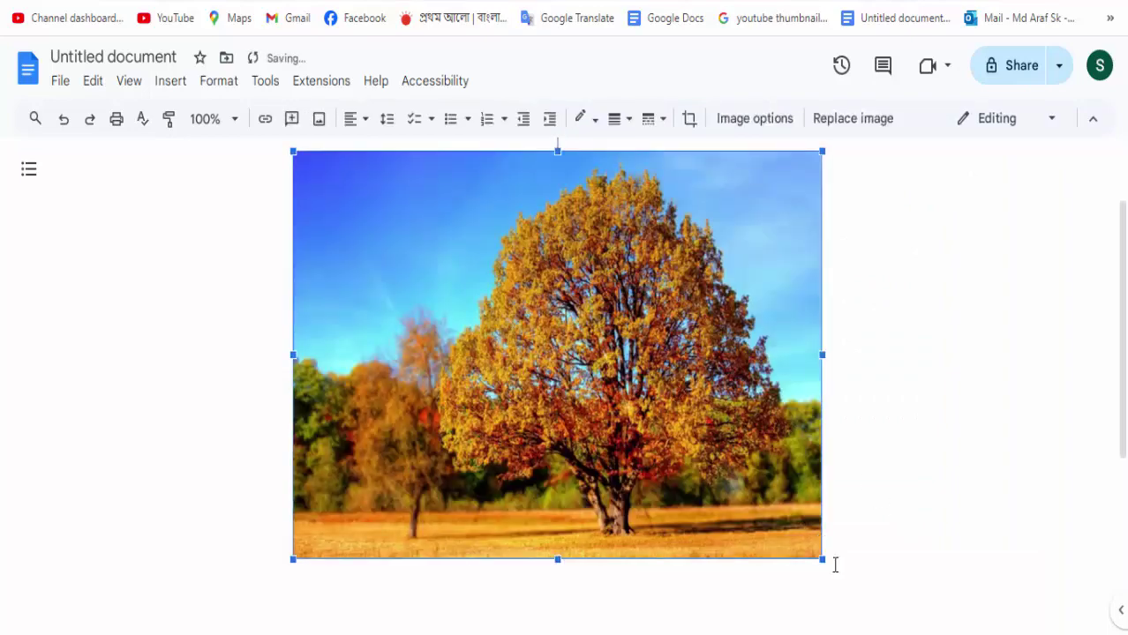
left_click_drag(822, 558, 655, 355)
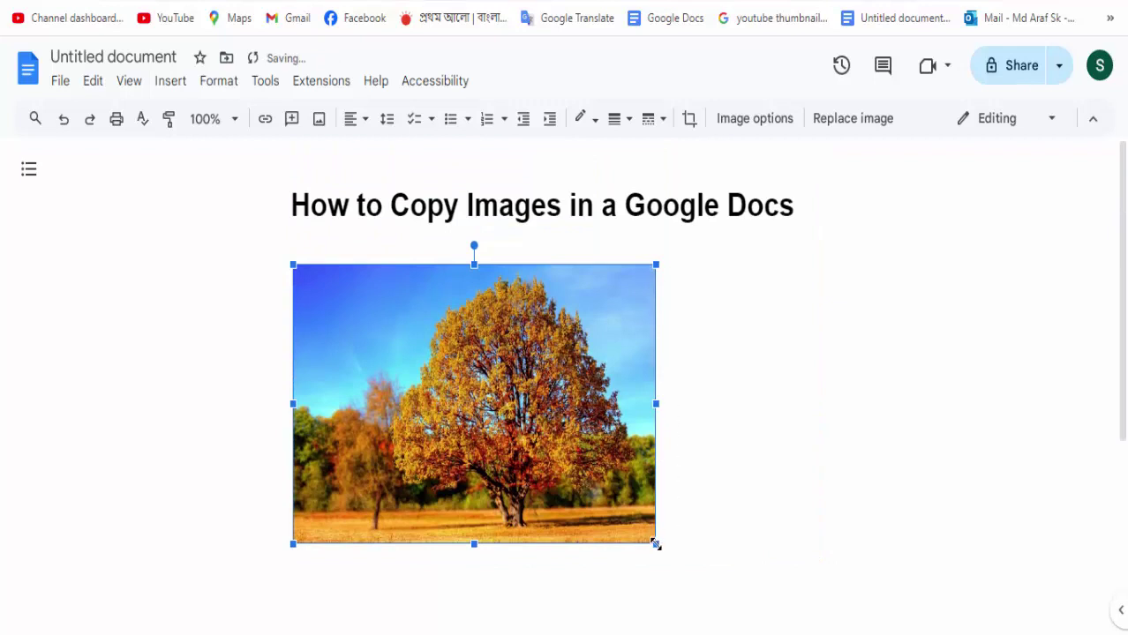
left_click_drag(656, 543, 555, 465)
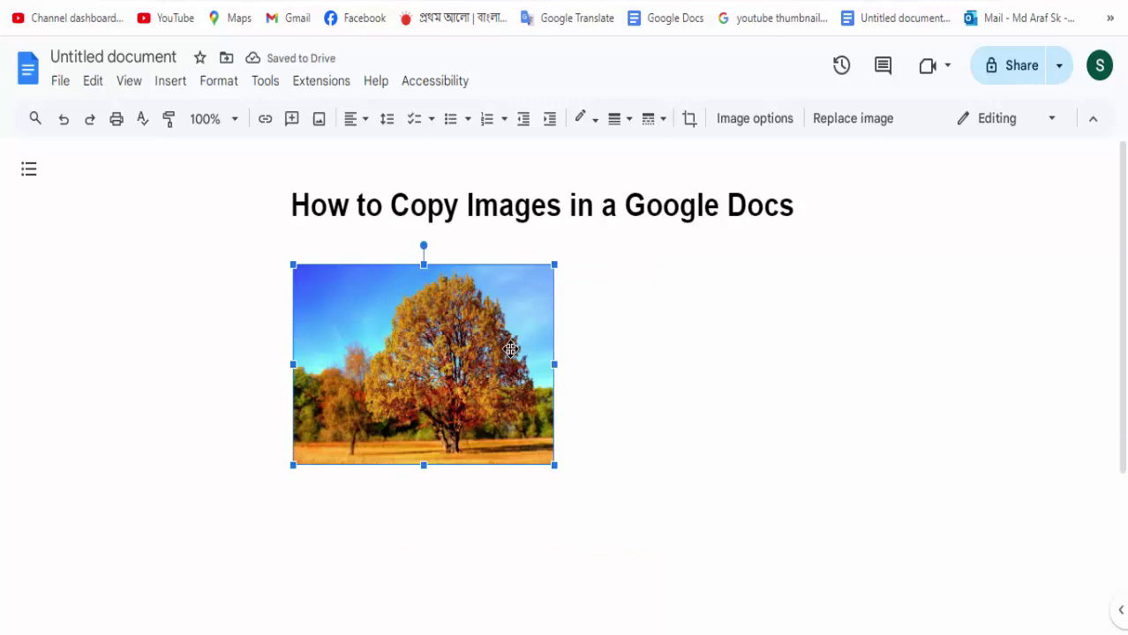
Copy the tree photo and move the cursor to the line just below it
right_click(457, 333)
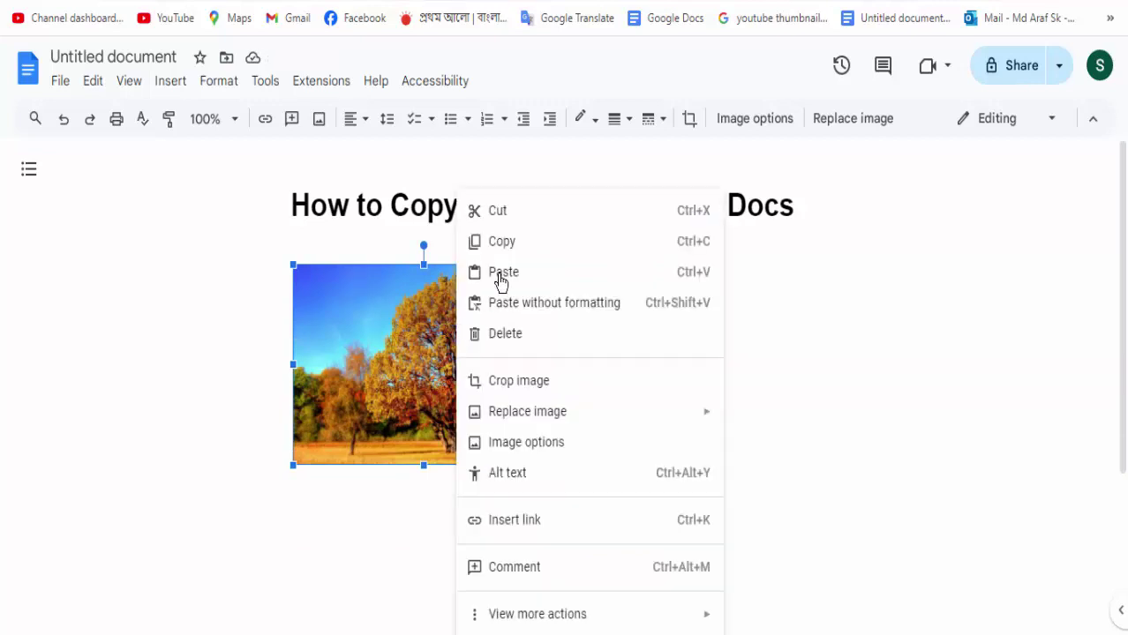
left_click(512, 241)
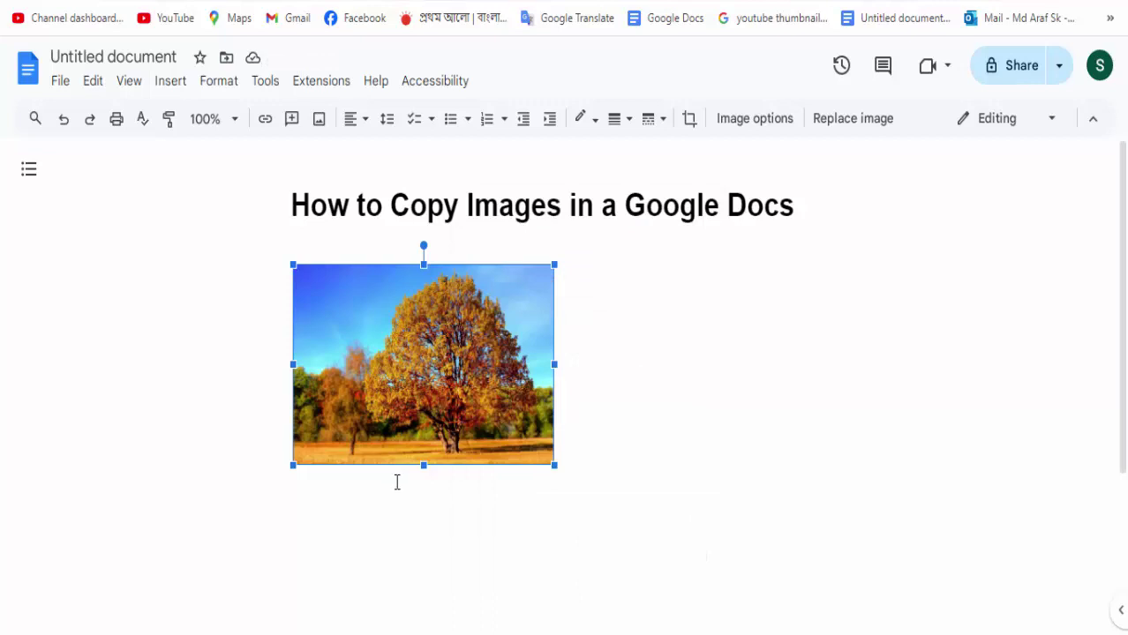
scroll(377, 516, "down", 1)
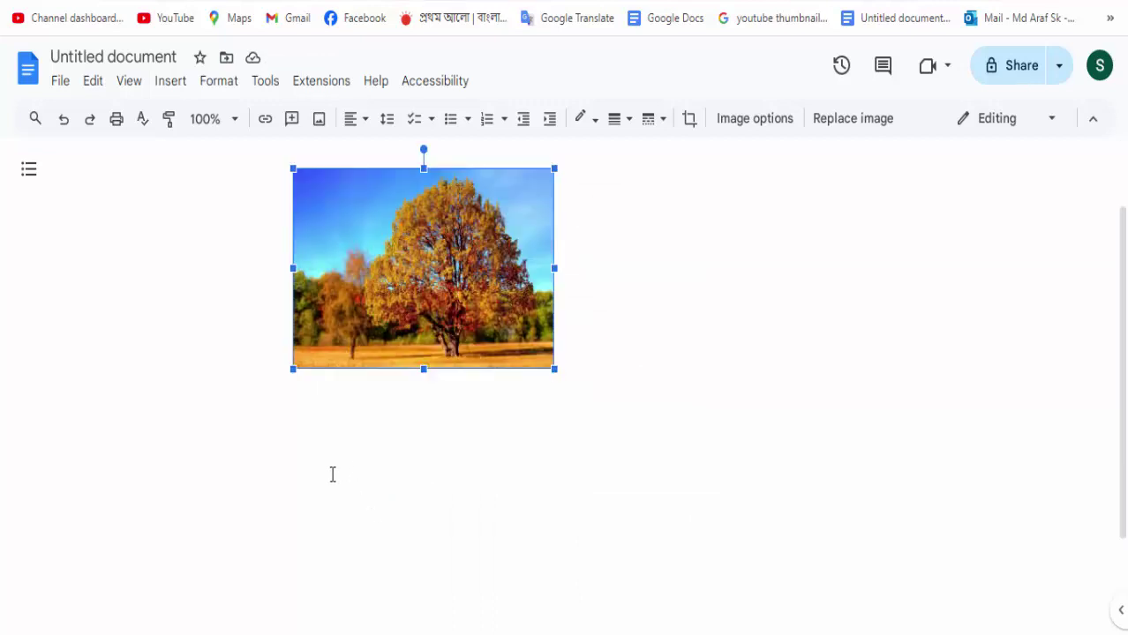
left_click(332, 475)
left_click(305, 422)
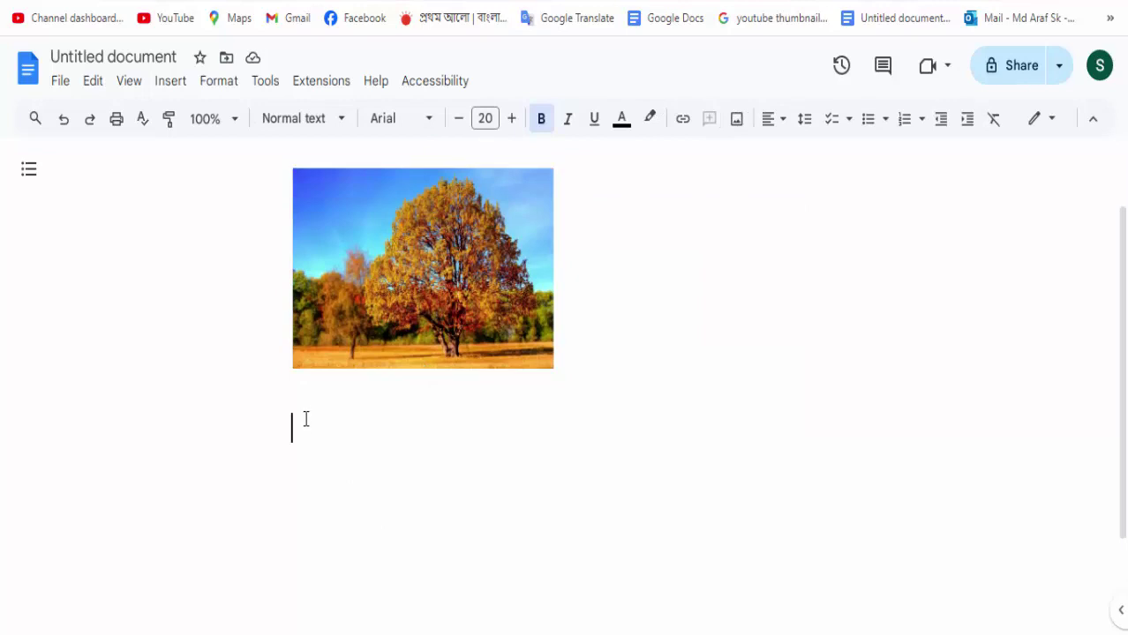
key("BackSpace")
Paste the copied tree photo on the empty line beneath the original
right_click(301, 407)
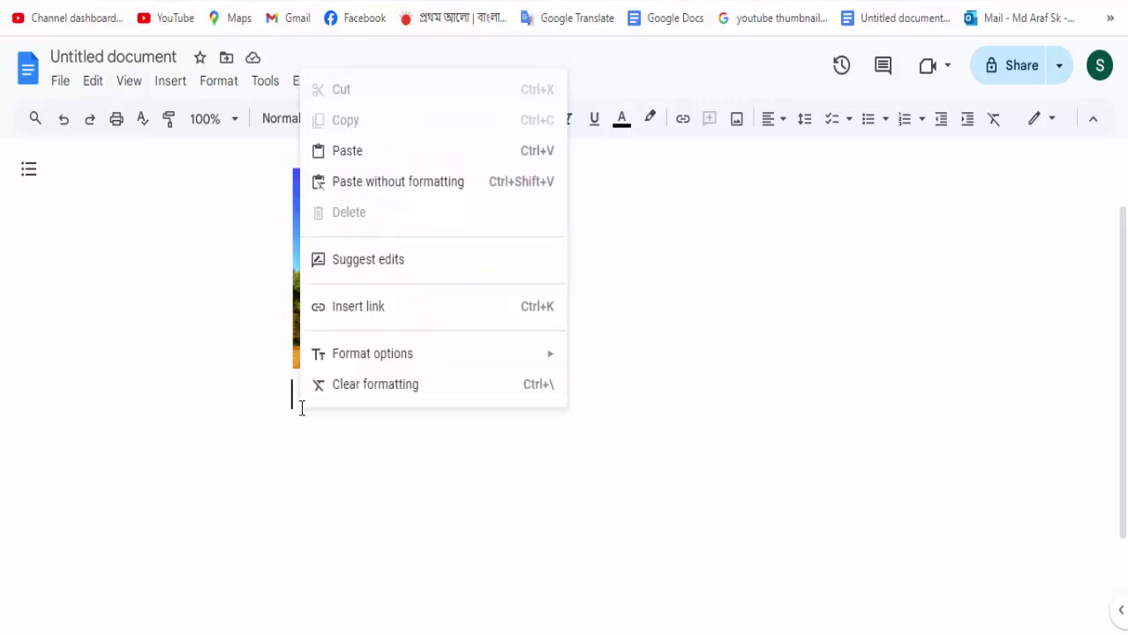
left_click(347, 151)
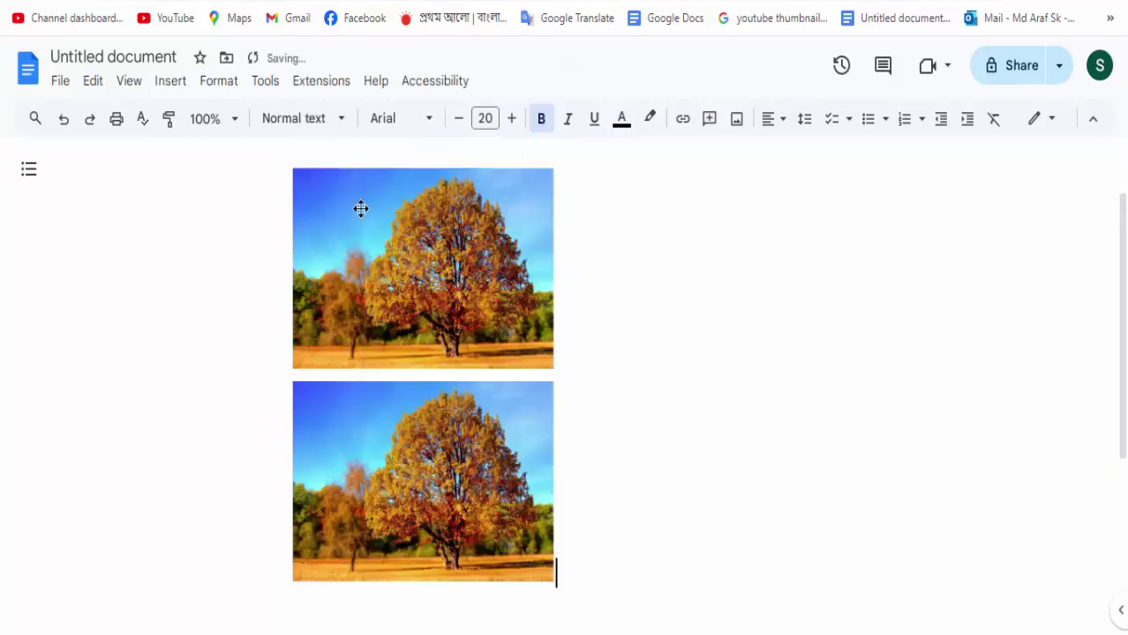
scroll(475, 363, "up", 2)
scroll(474, 363, "down", 2)
scroll(475, 363, "up", 2)
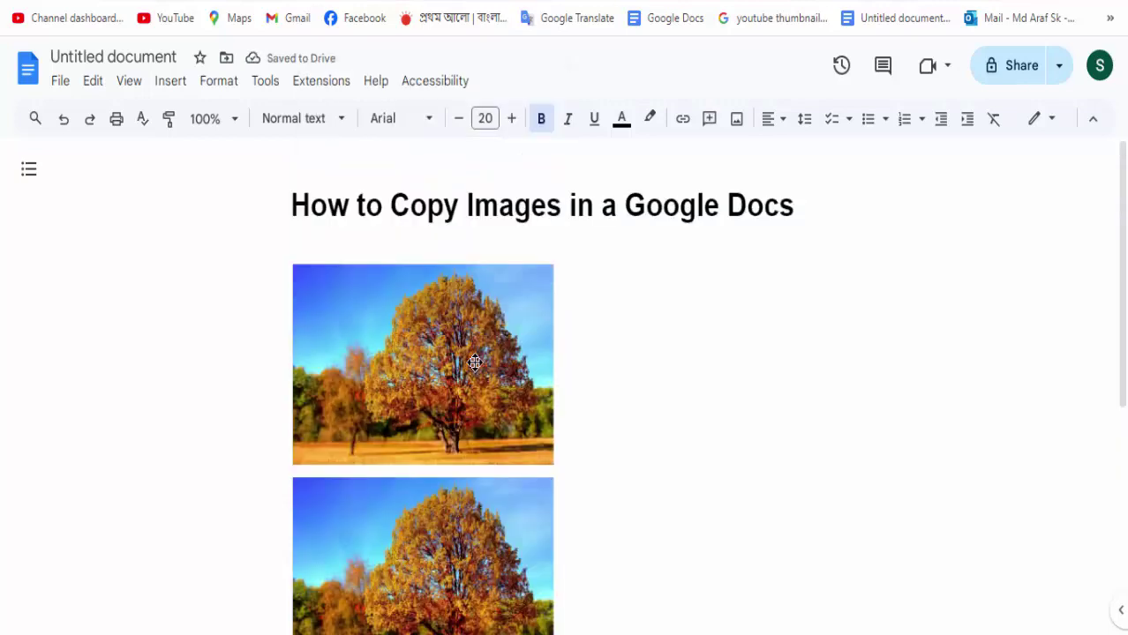